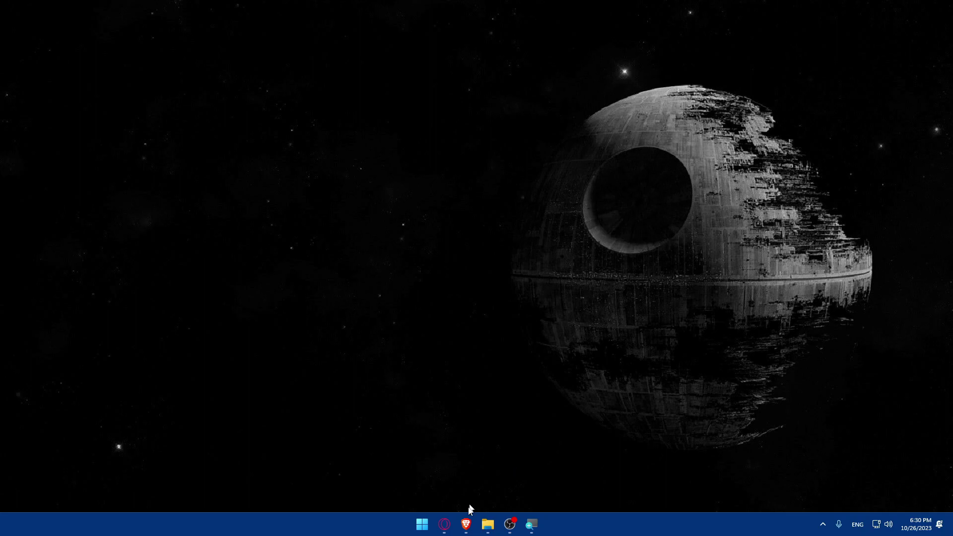
# - Launch the Brave browser from the Windows taskbar
pyautogui.click(465, 525)
# - Go to zapier.com in Brave to load the Zapier dashboard
pyautogui.click(466, 526)
pyautogui.click(469, 527)
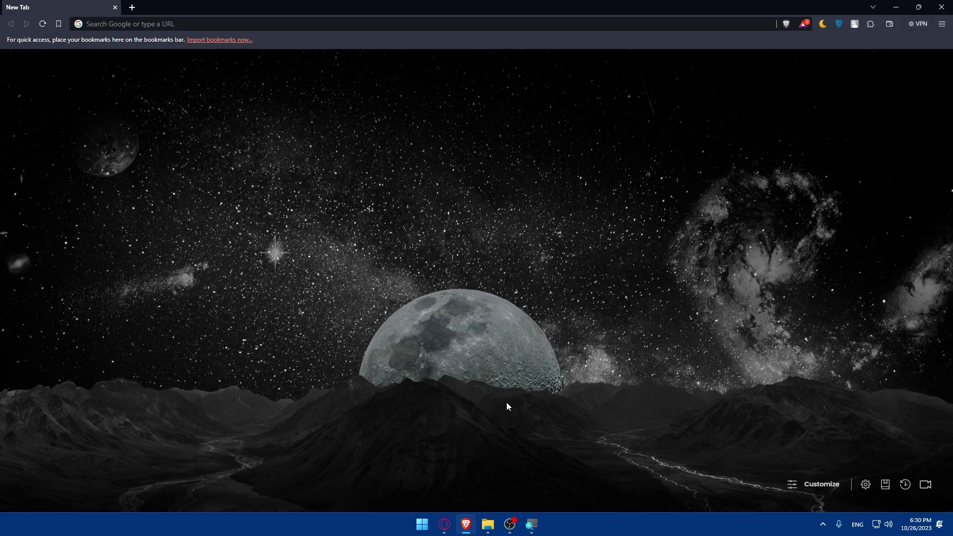
pyautogui.click(132, 25)
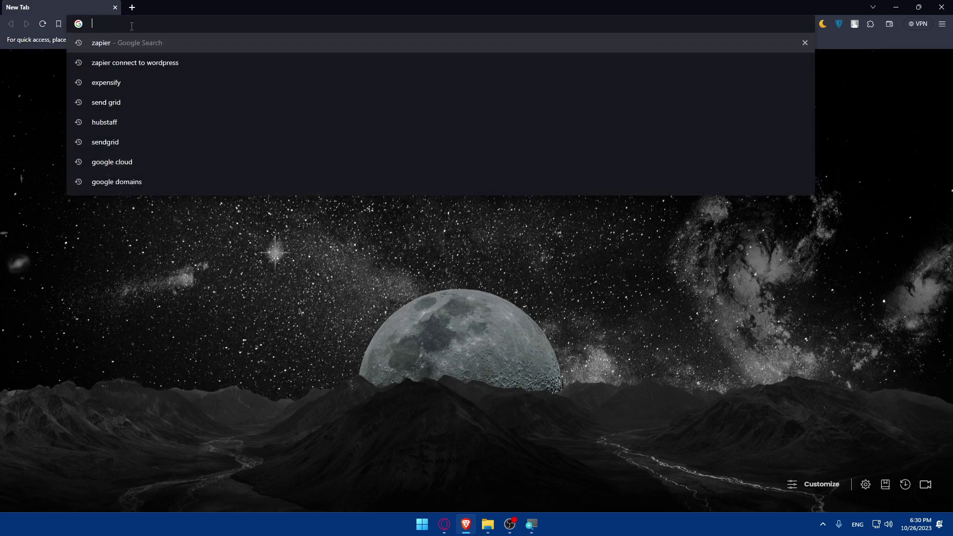
pyautogui.write('zapier.co')
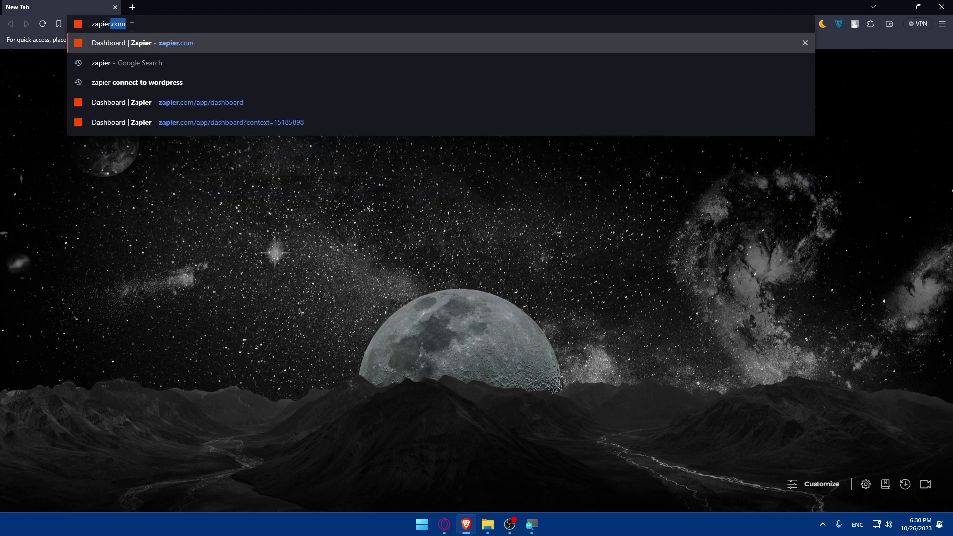
pyautogui.write('m')
pyautogui.press('Return')
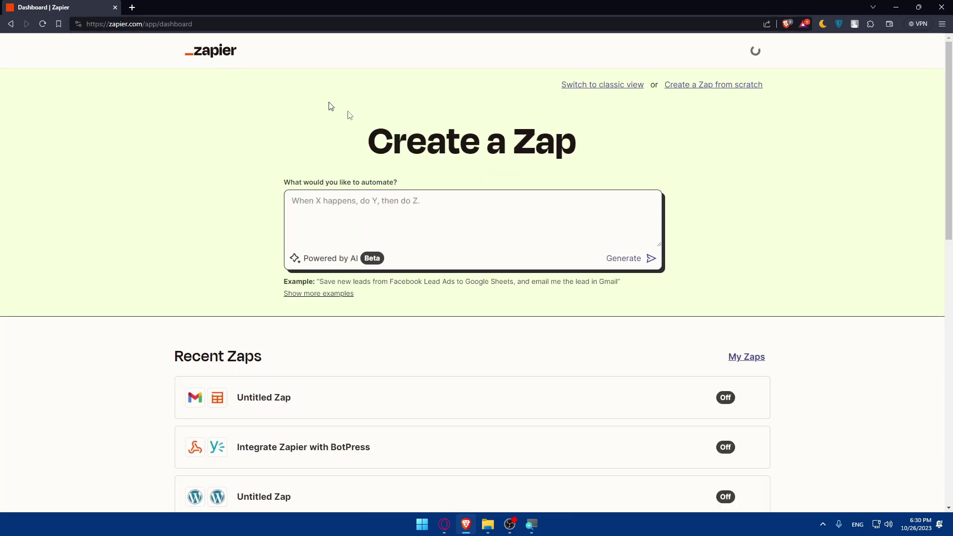
# - Log out of Zapier from the avatar menu and browse the public homepage back to its top
pyautogui.click(924, 51)
pyautogui.click(888, 119)
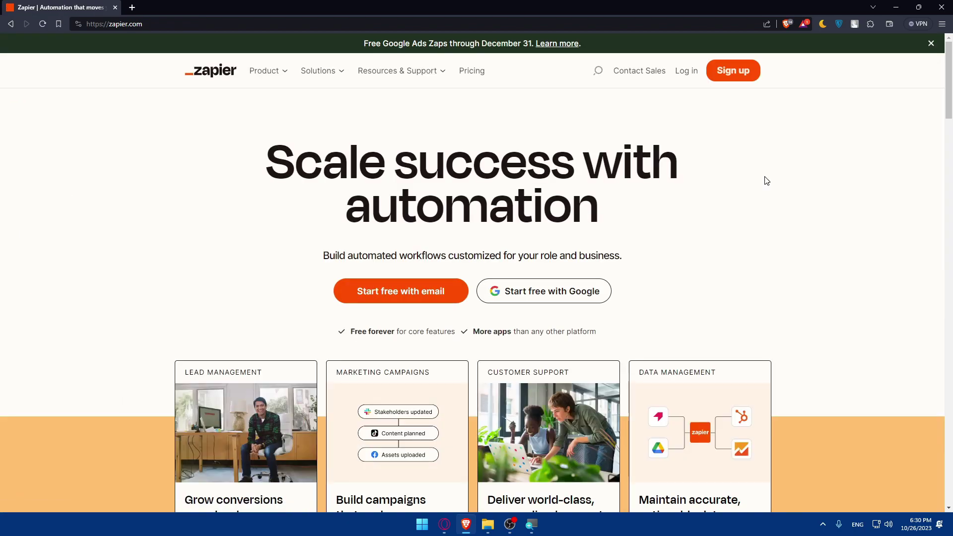
pyautogui.scroll(-8, 766, 181)
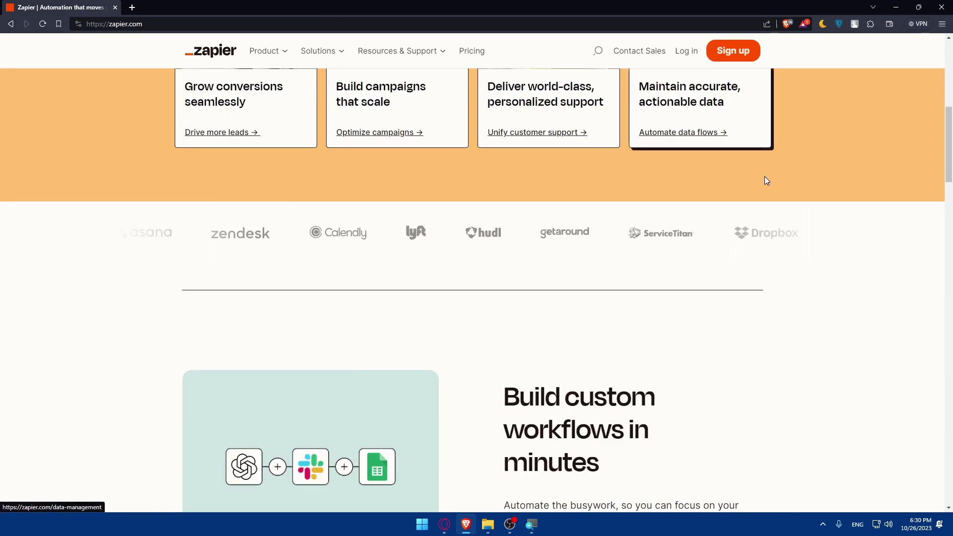
pyautogui.scroll(-3, 766, 181)
pyautogui.scroll(-3, 611, 265)
pyautogui.scroll(2, 610, 276)
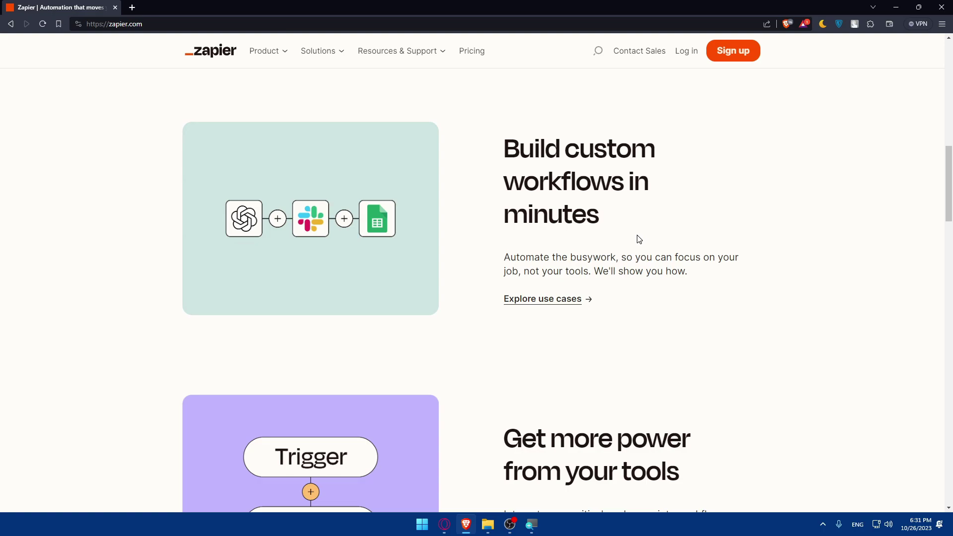
pyautogui.scroll(-4, 632, 250)
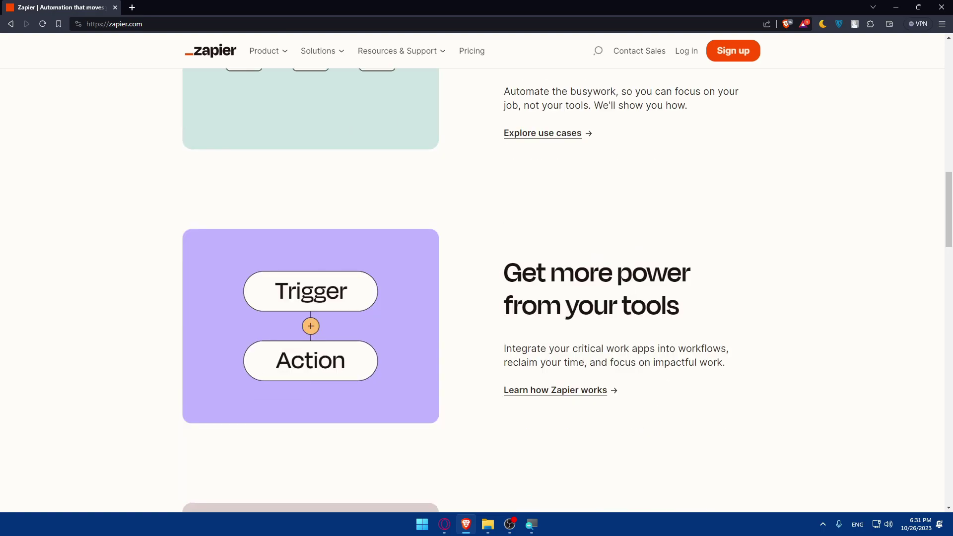
pyautogui.scroll(-6, 607, 253)
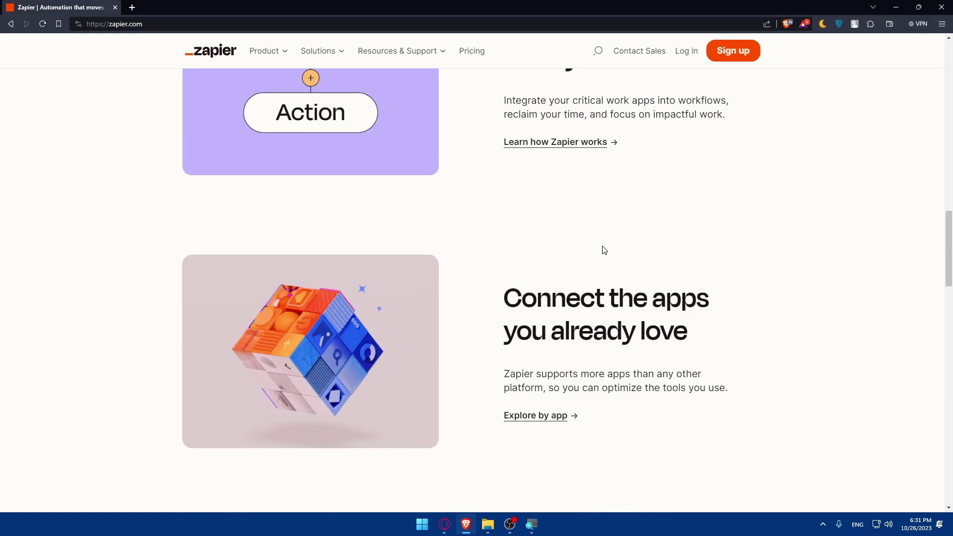
pyautogui.scroll(-15, 572, 217)
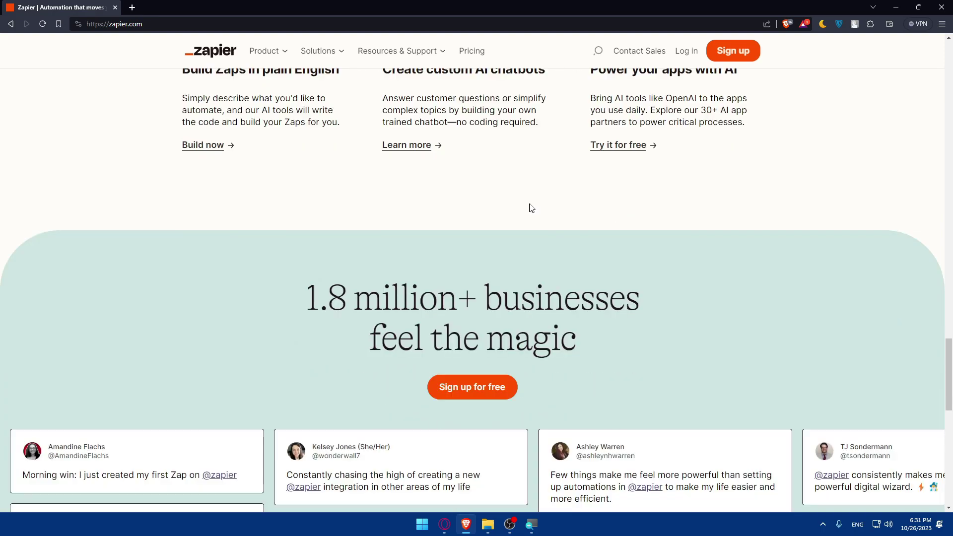
pyautogui.scroll(-4, 530, 206)
pyautogui.scroll(18, 557, 197)
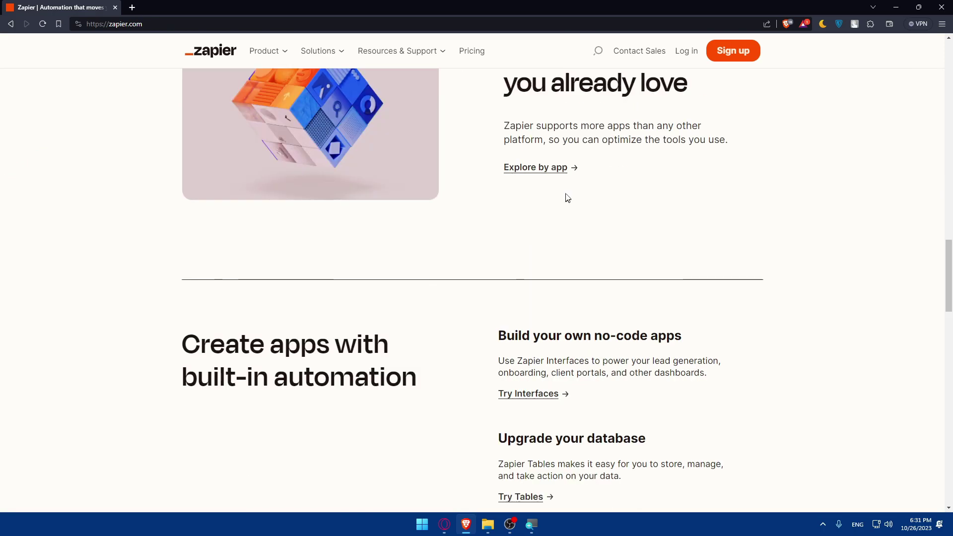
pyautogui.scroll(20, 567, 199)
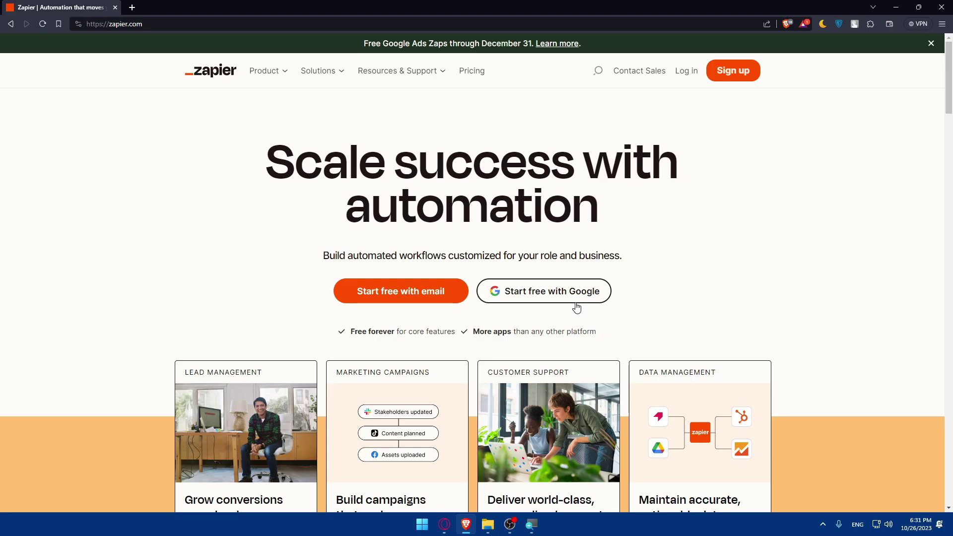
# - Log back in to Zapier using Continue with Google
pyautogui.click(686, 72)
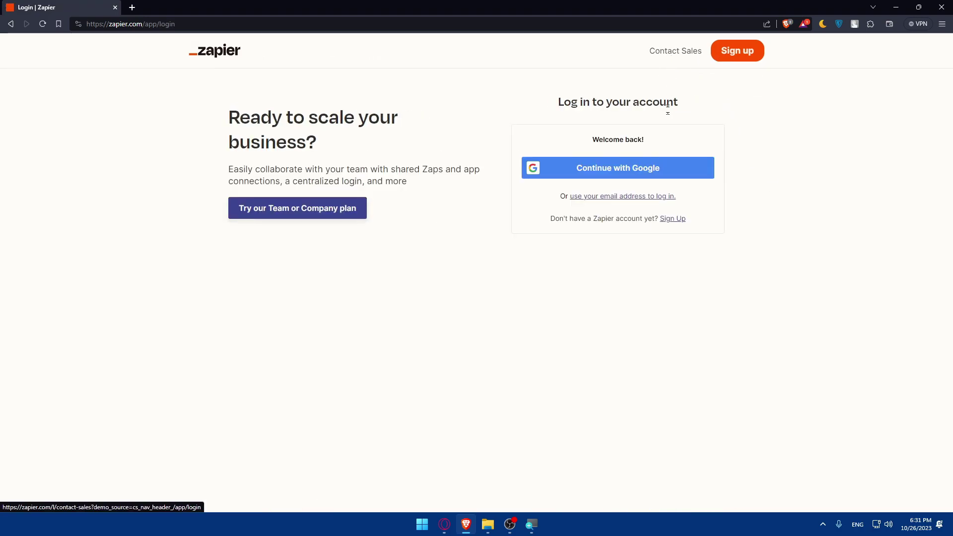
pyautogui.click(617, 170)
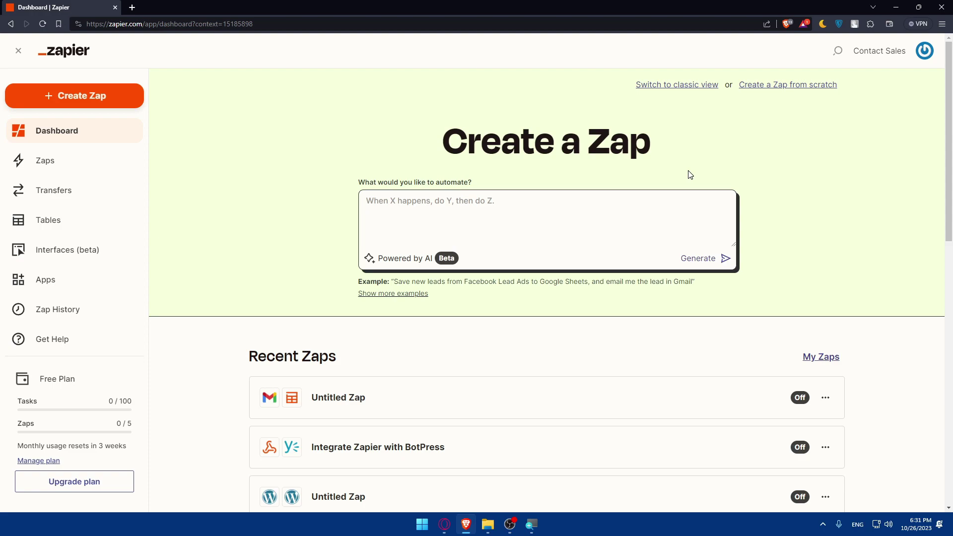
# - Filter the Apps page to 'whatsapp' and start connecting WhatsApp Notifications
pyautogui.click(55, 281)
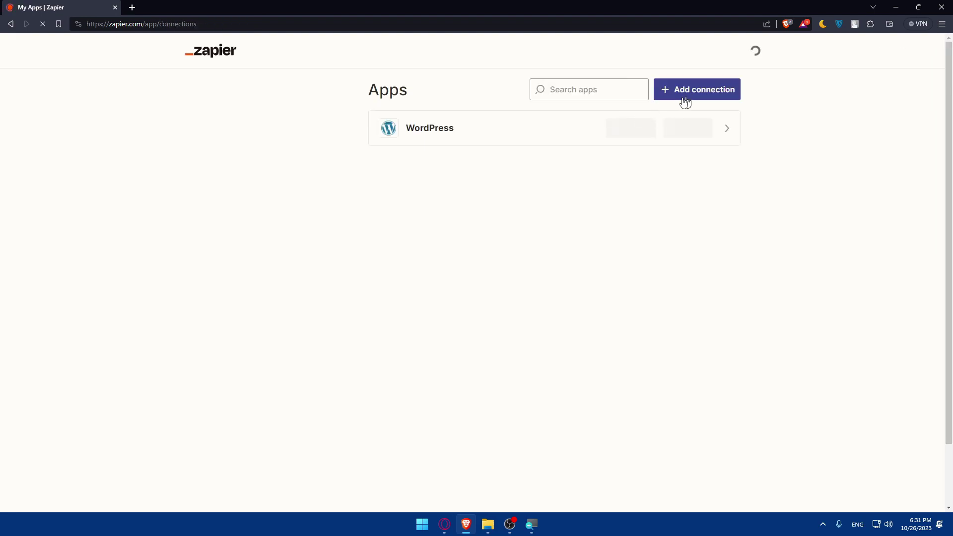
pyautogui.click(590, 93)
pyautogui.write('whatsapp')
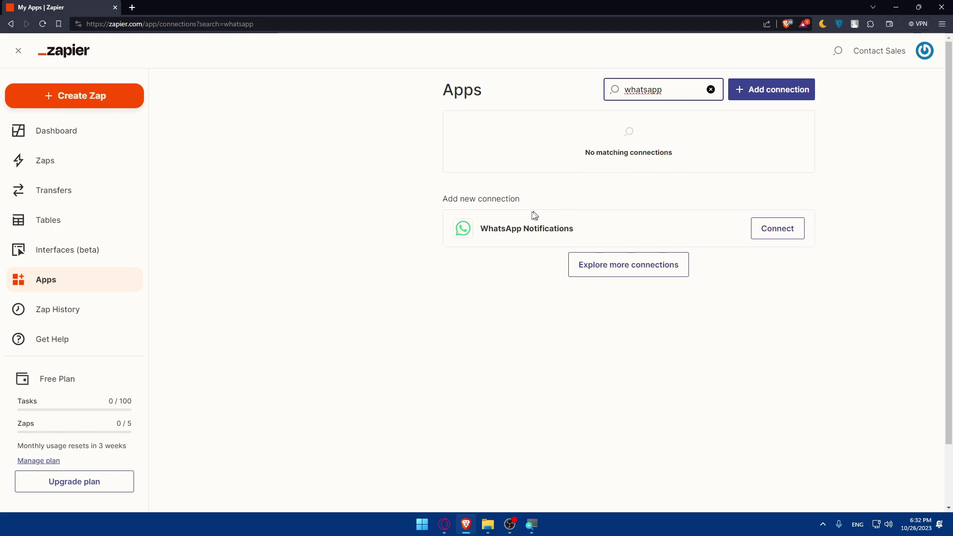
pyautogui.moveTo(526, 205); pyautogui.dragTo(421, 209)
pyautogui.click(422, 208)
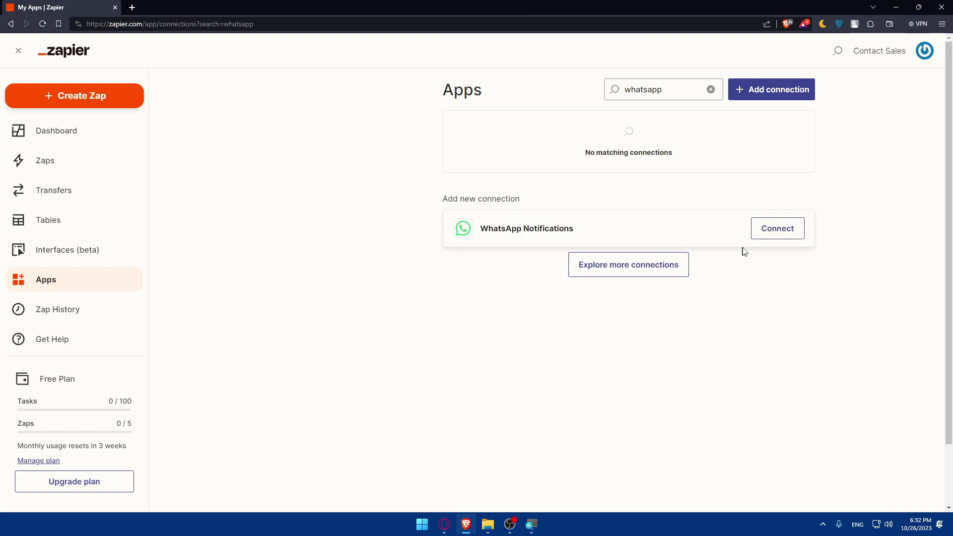
pyautogui.click(770, 230)
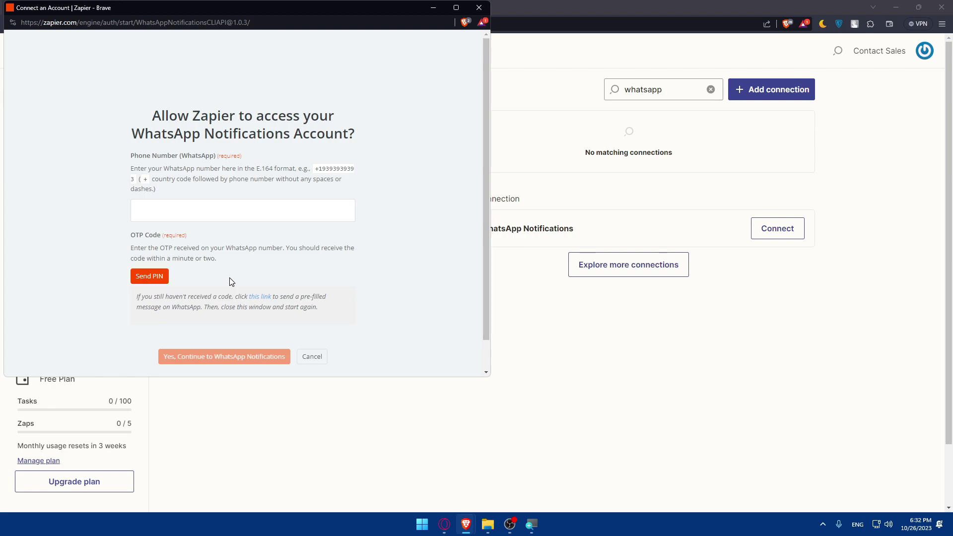
# - Close the WhatsApp Notifications authorization popup without connecting an account
pyautogui.click(315, 356)
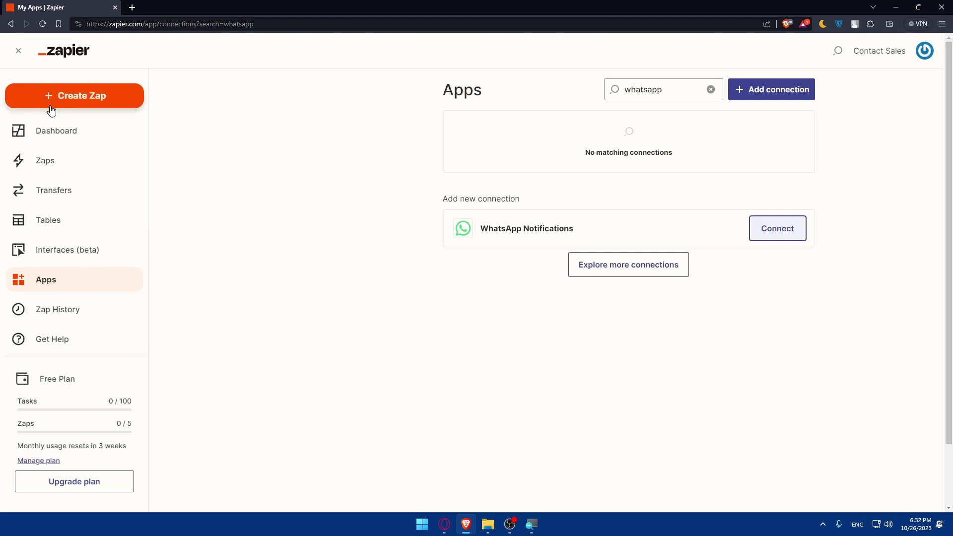
# - Ask the dashboard AI prompt 'how to connect zapier with whatsapp' and generate a suggested Zap
pyautogui.click(58, 124)
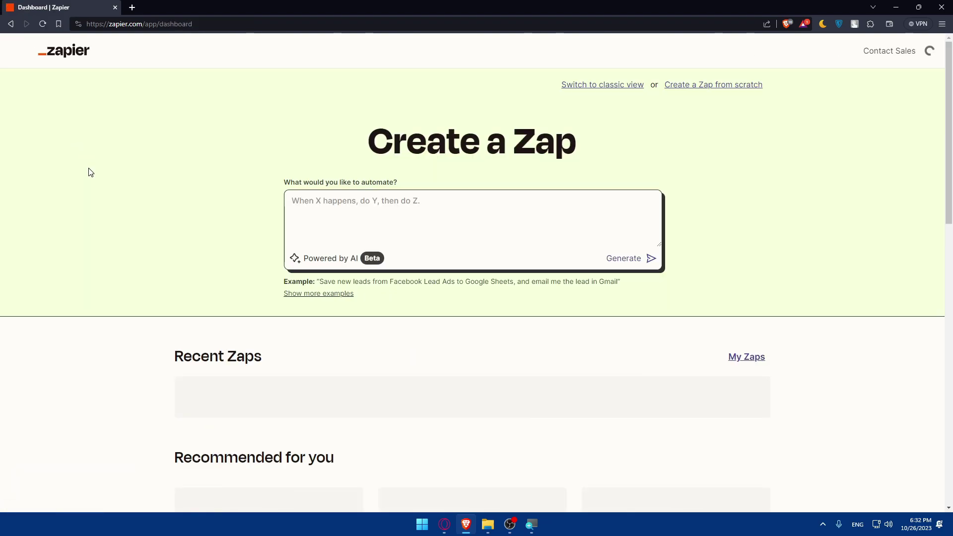
pyautogui.click(400, 207)
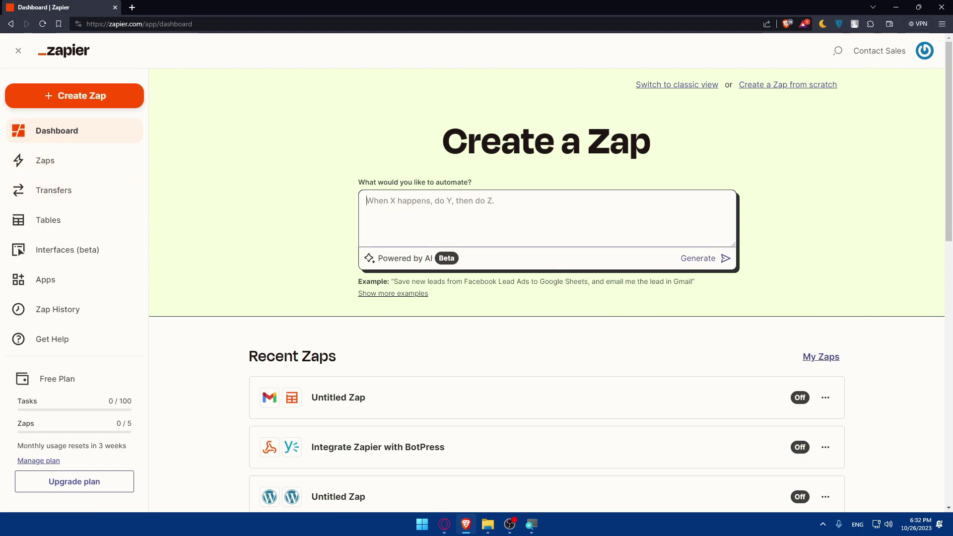
pyautogui.write('how to co')
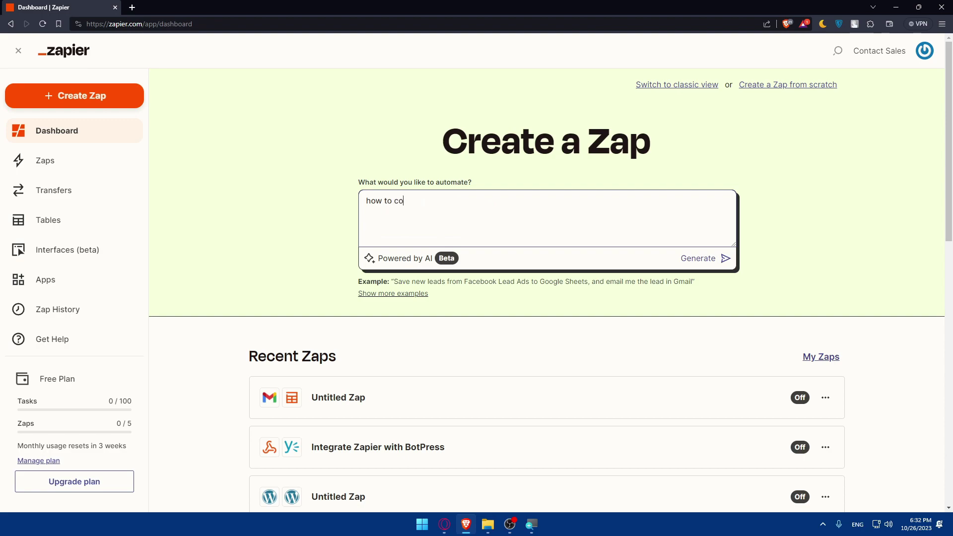
pyautogui.write('nnect zapier wqith')
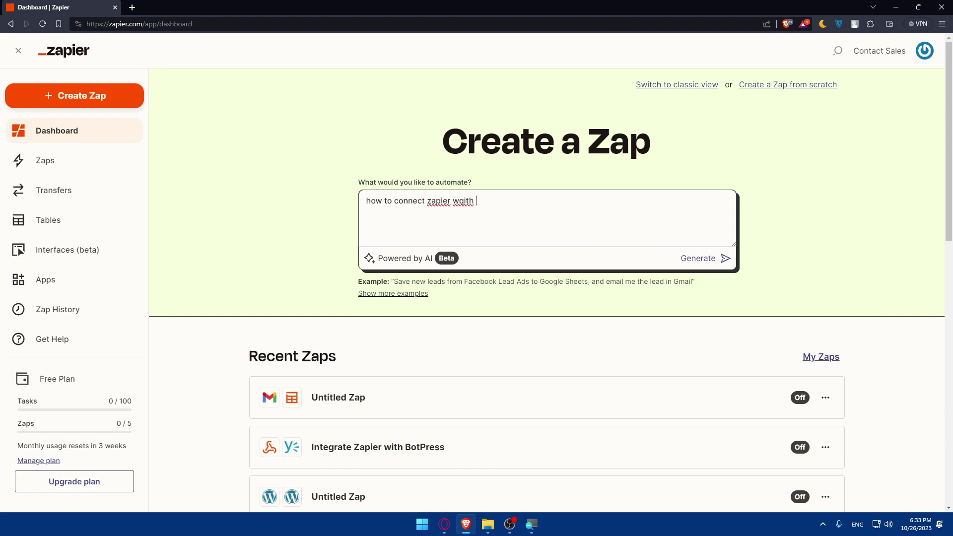
pyautogui.press('BackSpace')
pyautogui.press('BackSpace')
pyautogui.press('BackSpace')
pyautogui.write('h whatsapp')
pyautogui.press('Return')
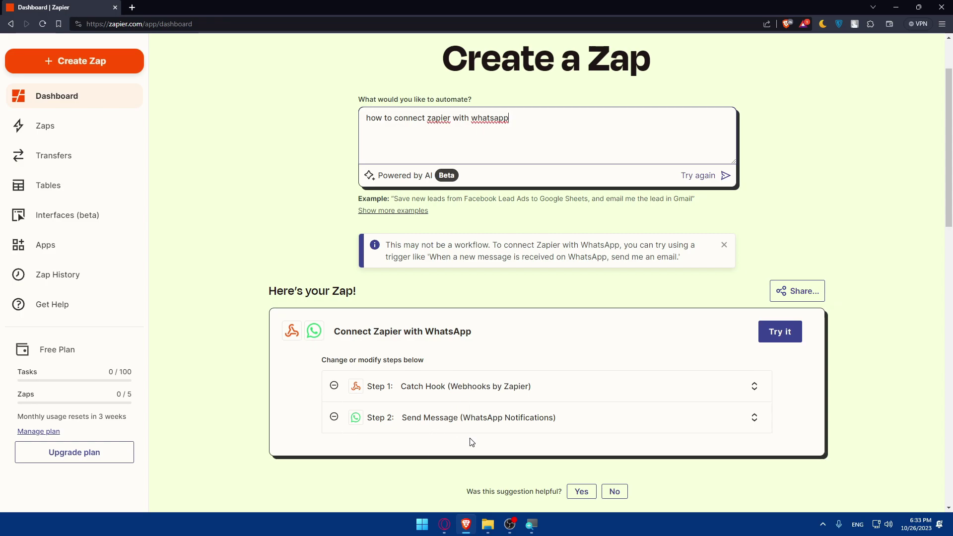
pyautogui.scroll(-5, 476, 441)
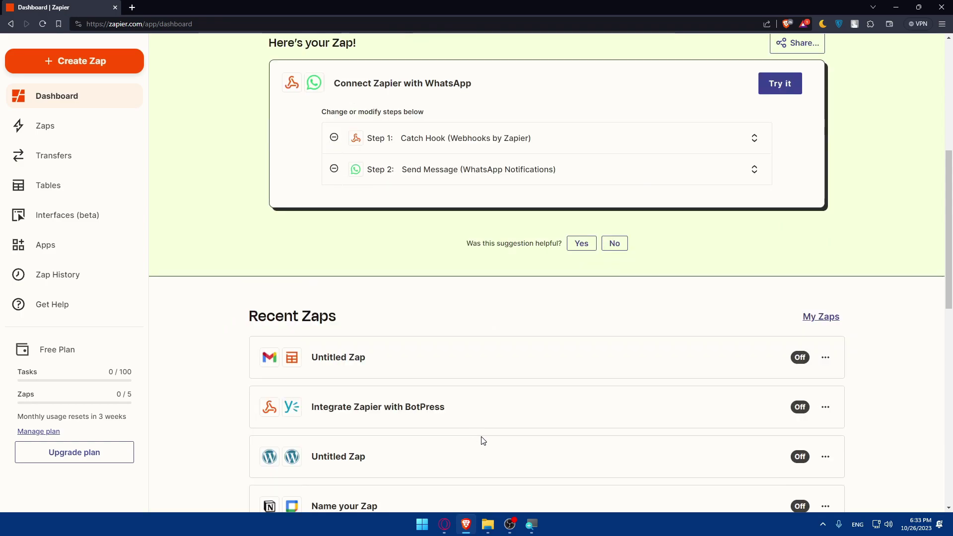
pyautogui.scroll(5, 481, 441)
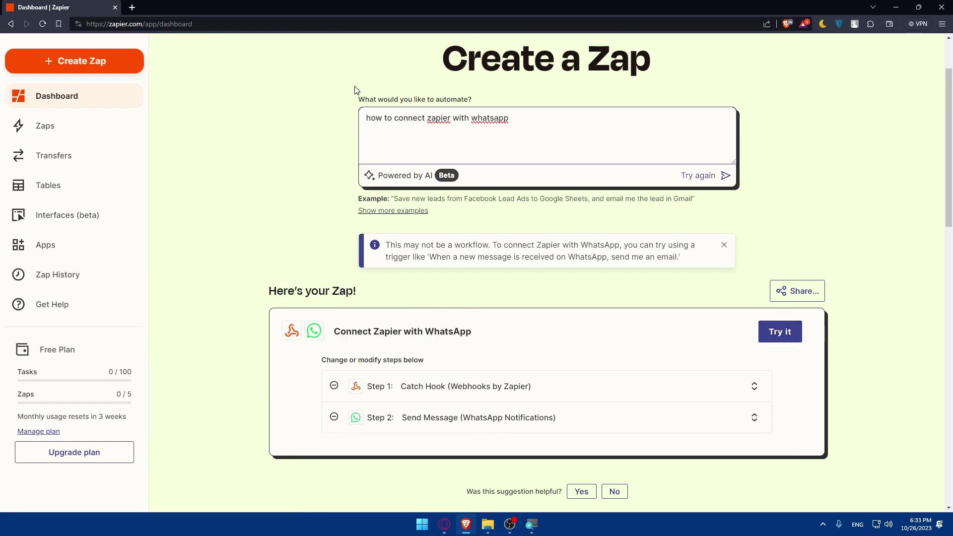
# - Create a new Untitled Zap and bring its blank Trigger and Action cards into view
pyautogui.click(112, 58)
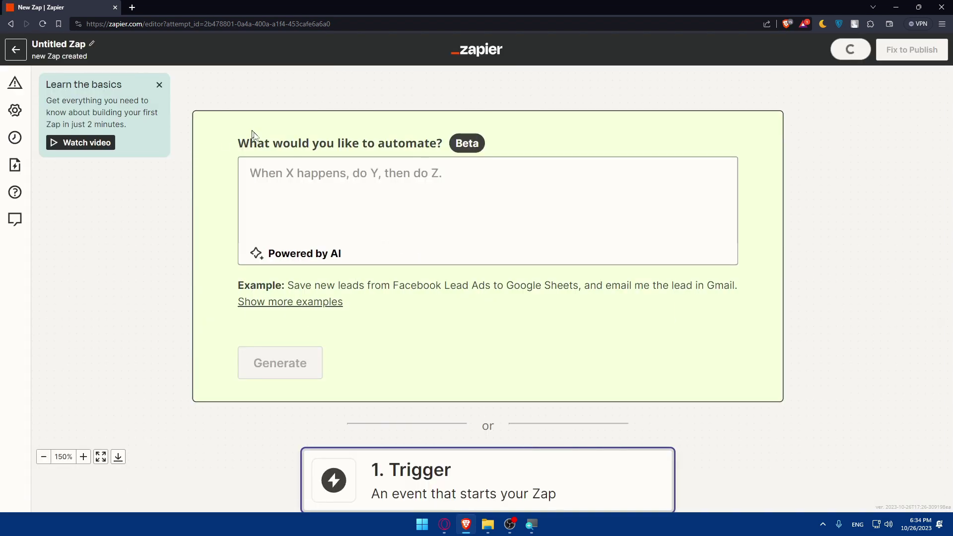
pyautogui.scroll(-5, 397, 173)
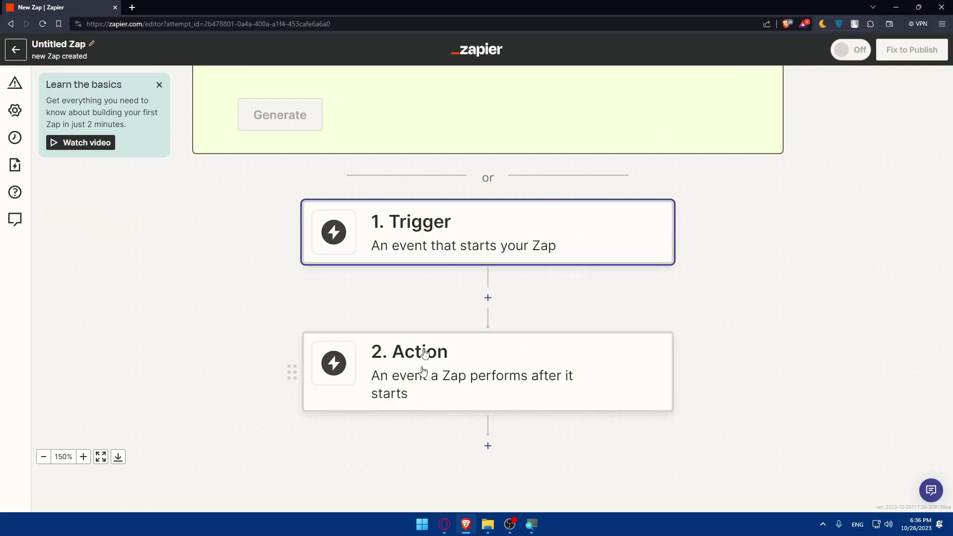
# - Set the trigger to Webhooks by Zapier with the Retrieve Poll event
pyautogui.click(432, 240)
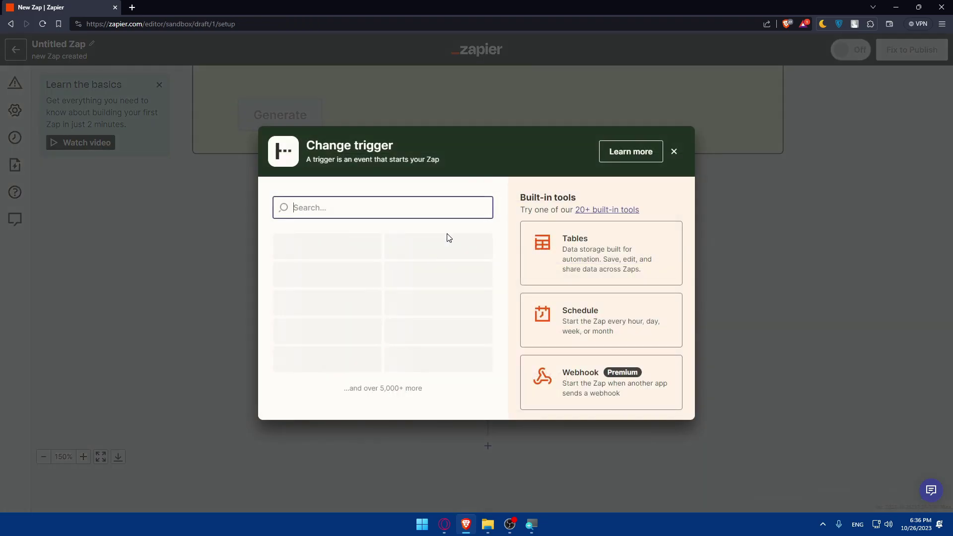
pyautogui.write('whats')
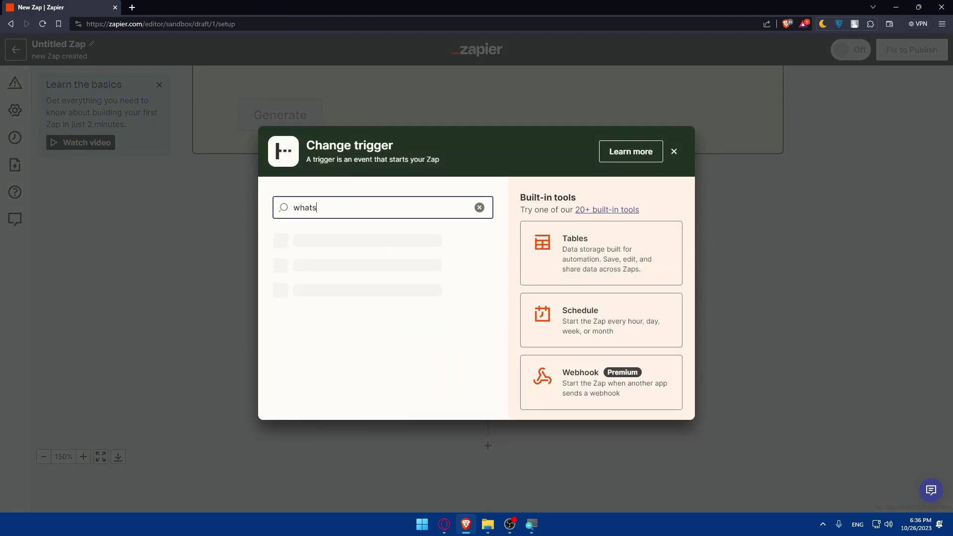
pyautogui.write('app')
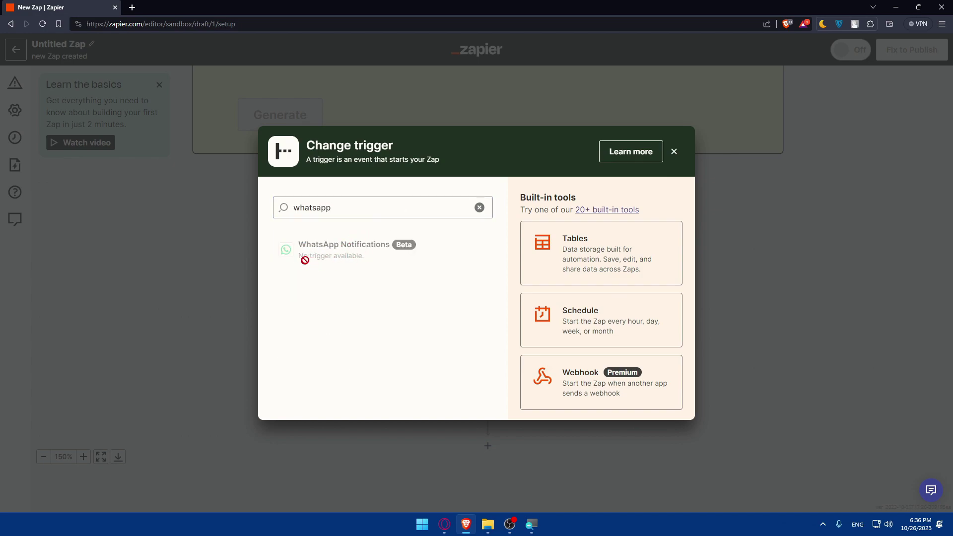
pyautogui.click(478, 207)
pyautogui.write('zapier')
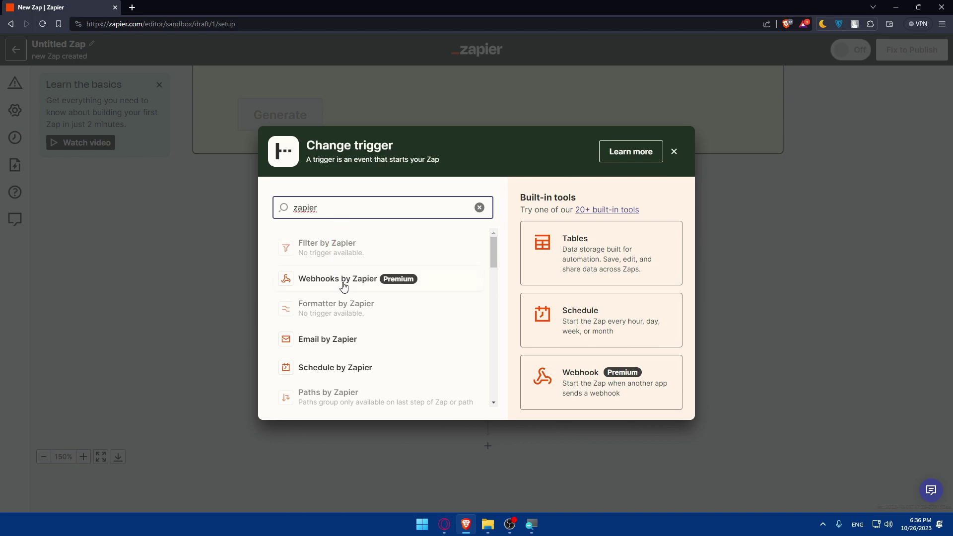
pyautogui.click(341, 281)
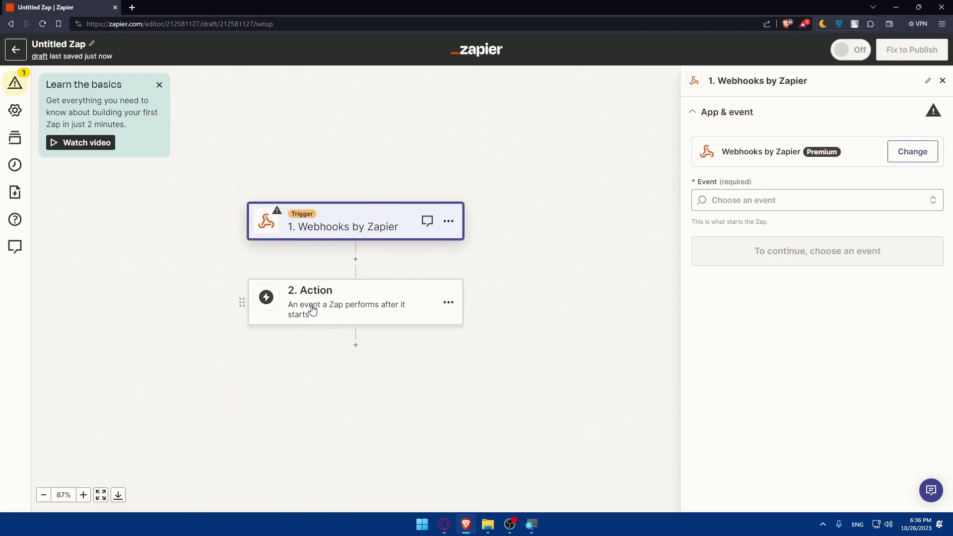
pyautogui.click(769, 200)
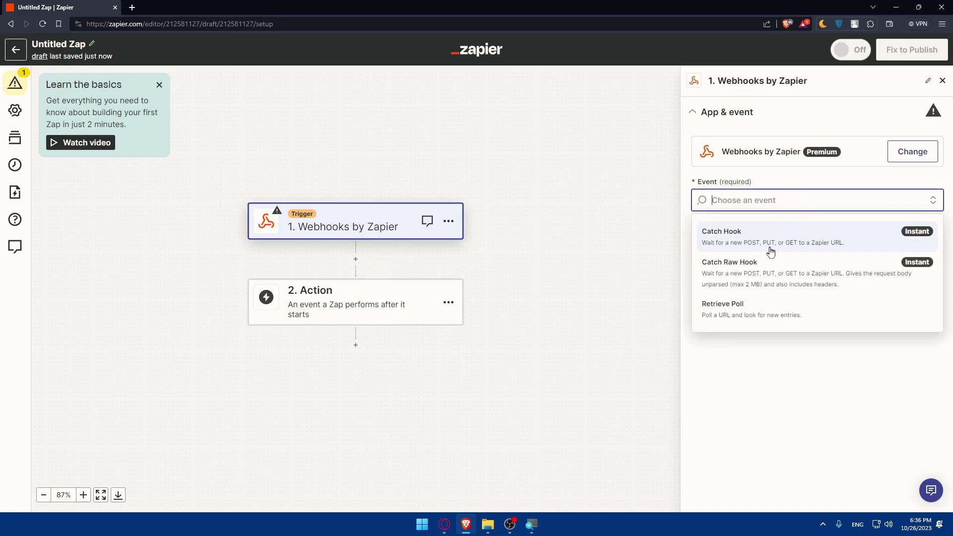
pyautogui.click(752, 318)
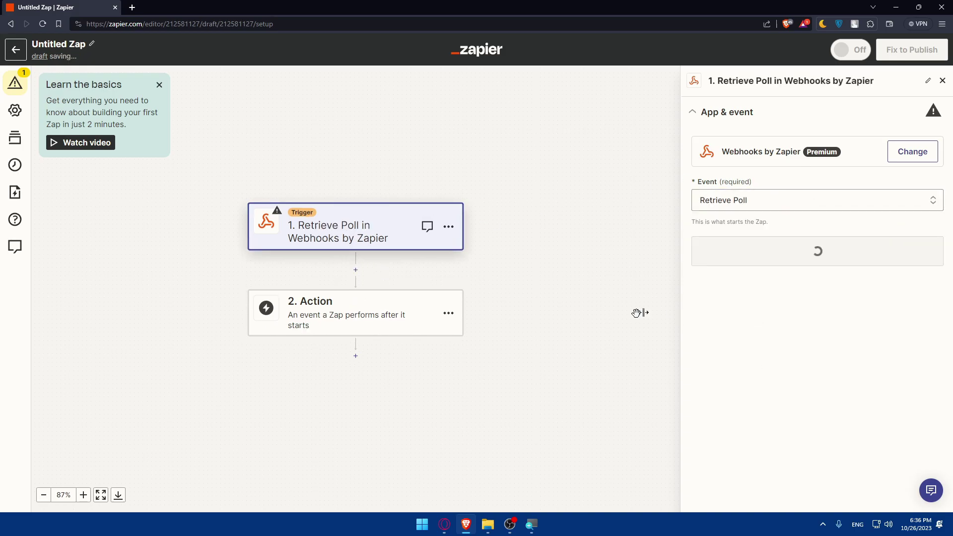
pyautogui.click(362, 320)
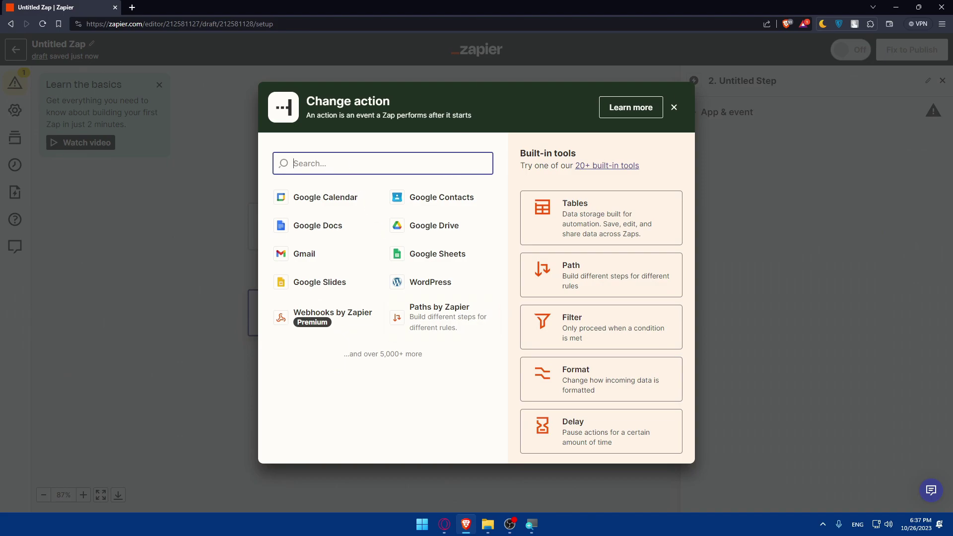
# - Set the action to WhatsApp Notifications with the Send Message event and continue to sign-in
pyautogui.write('whats')
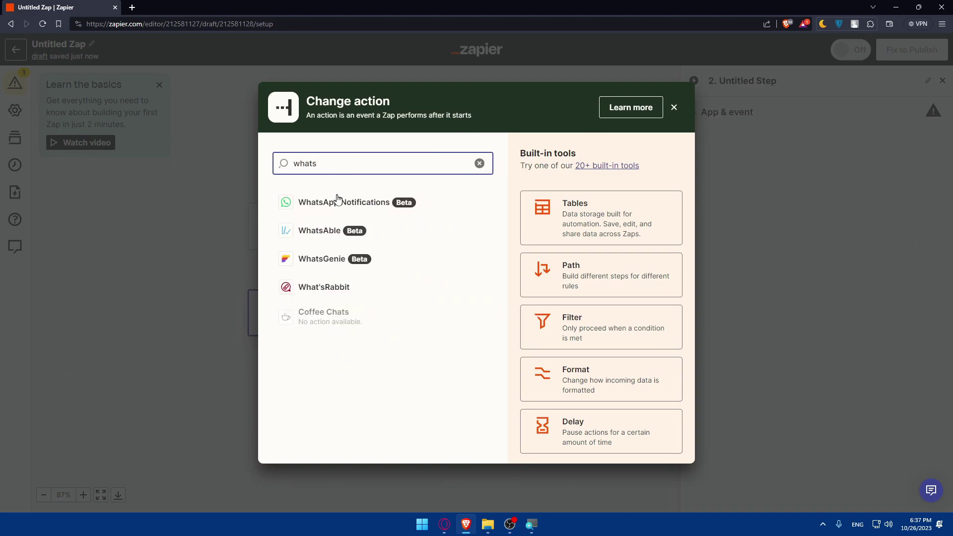
pyautogui.click(336, 198)
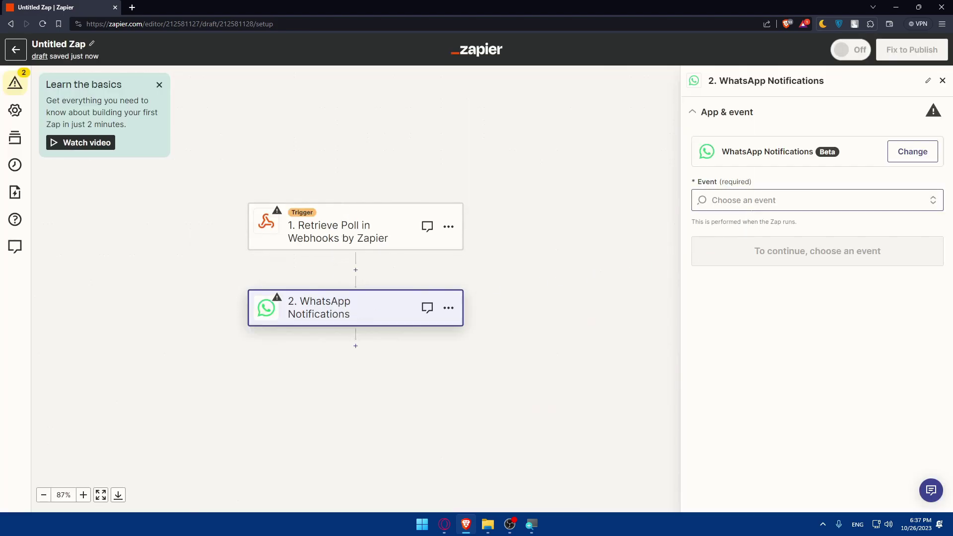
pyautogui.click(749, 204)
pyautogui.click(749, 246)
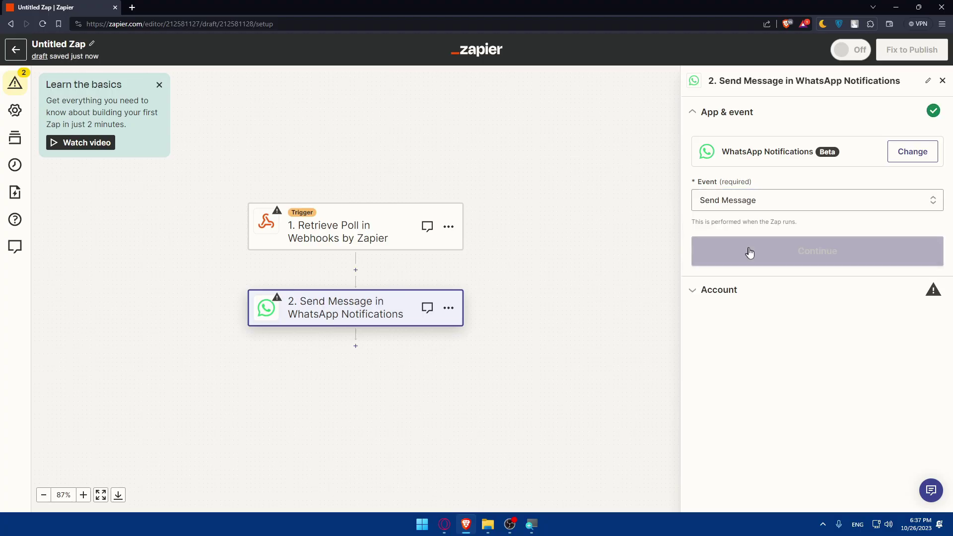
pyautogui.click(756, 252)
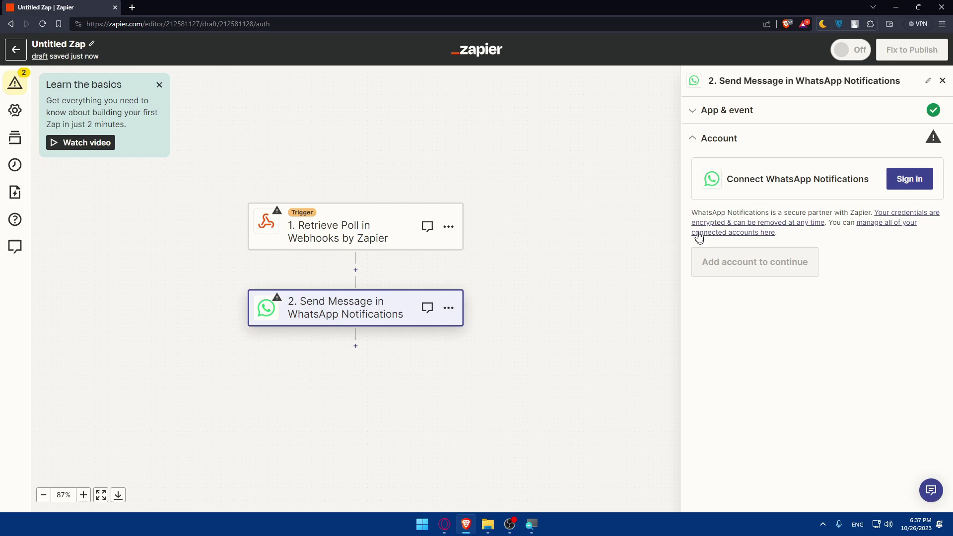
# - Open the Retrieve Poll trigger card and review its blank URL, Key, Deduplication Key, Xpath and Headers fields
pyautogui.click(364, 225)
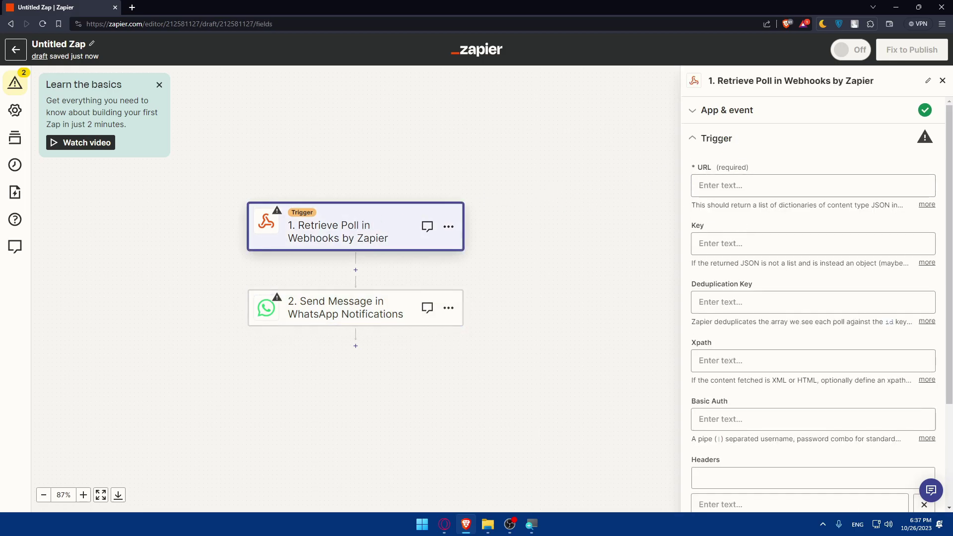
pyautogui.scroll(-3, 774, 173)
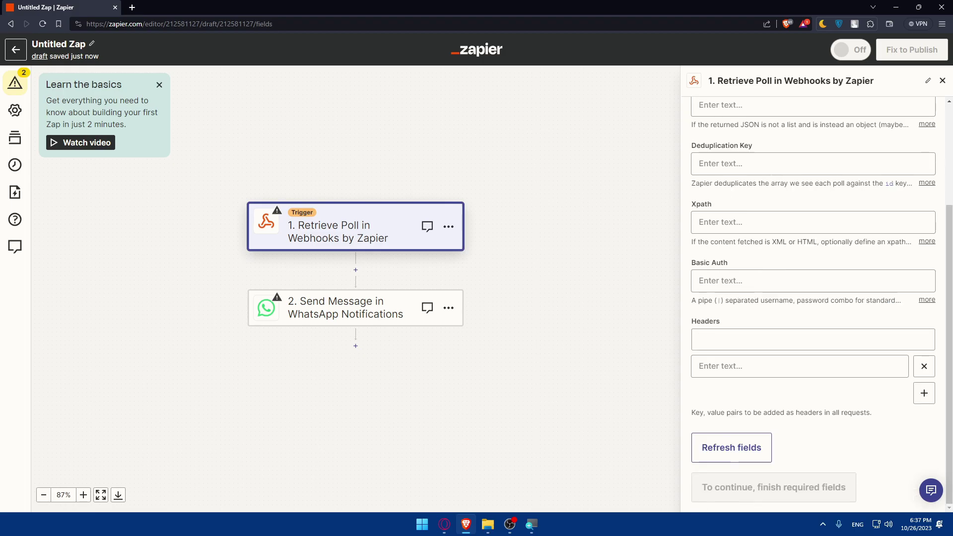